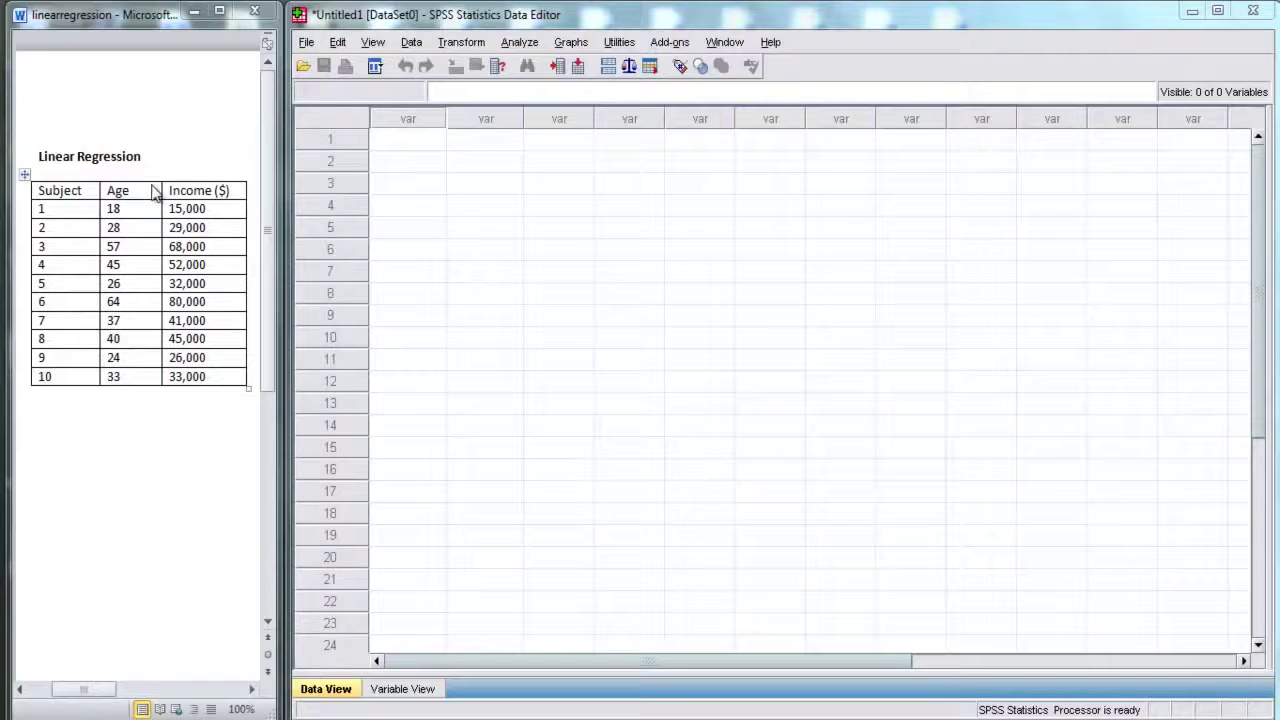
pyautogui.moveTo(415, 142); pyautogui.dragTo(855, 370)
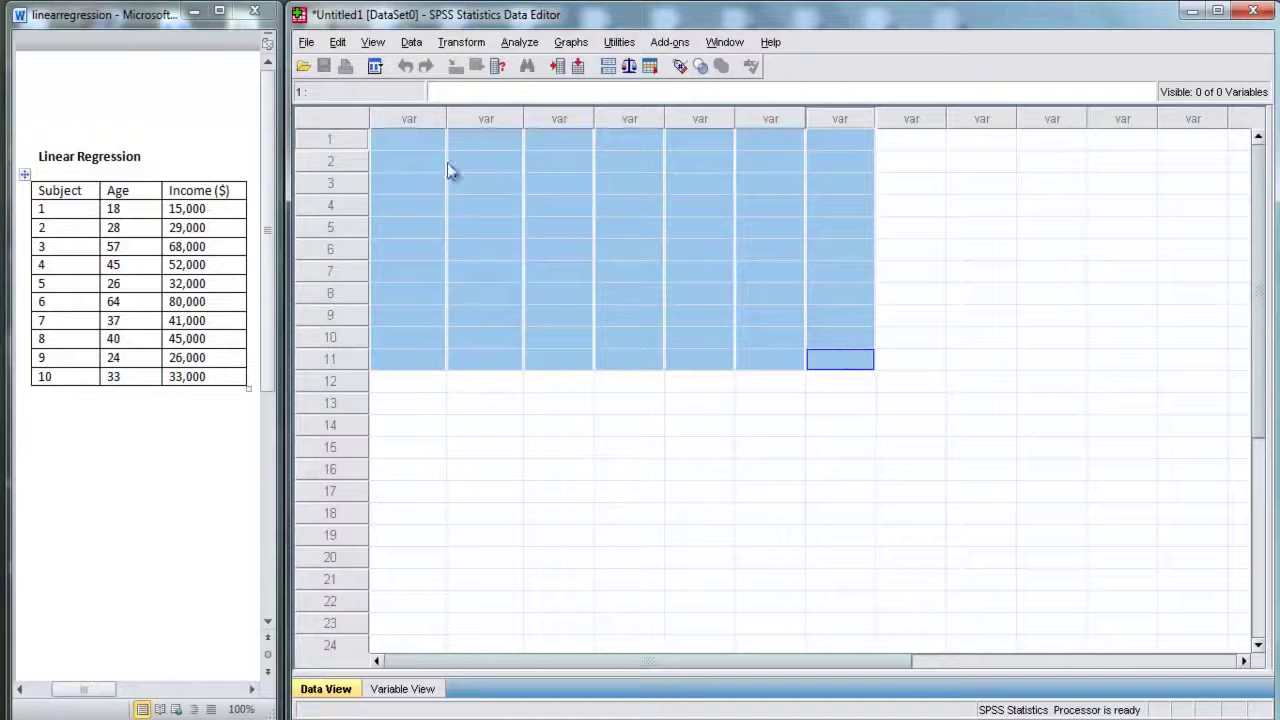
pyautogui.click(411, 143)
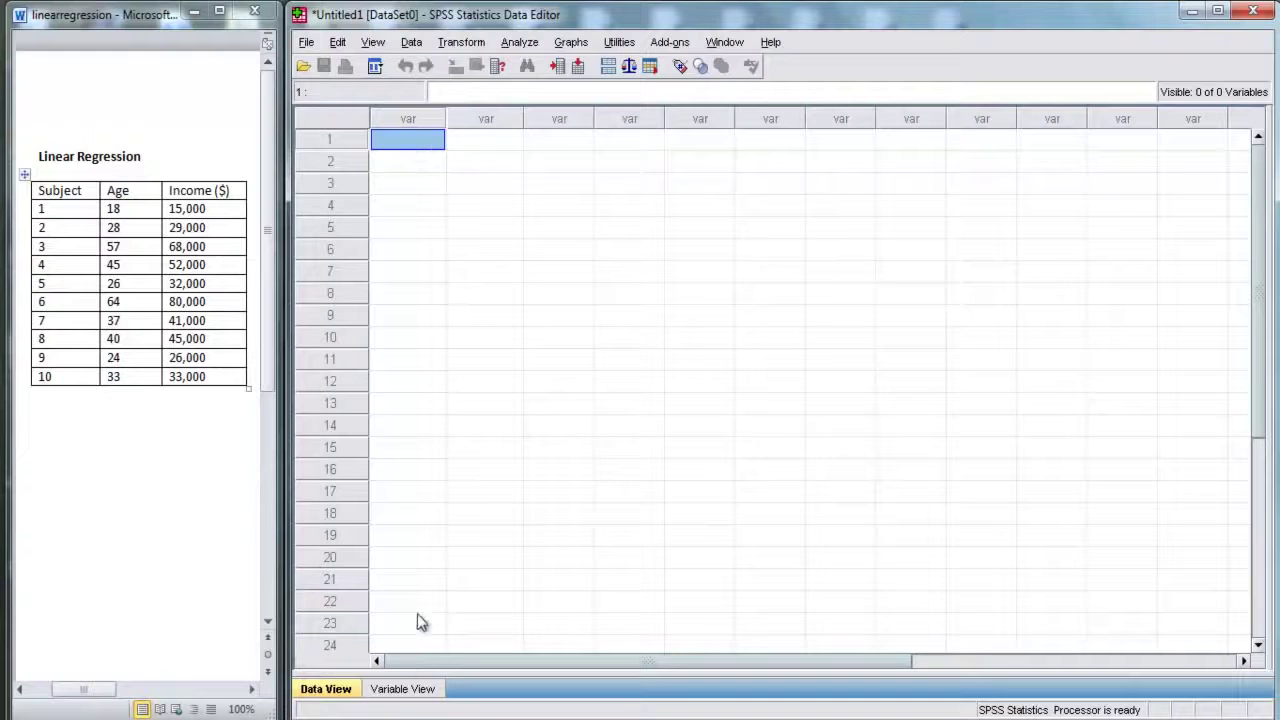
# - Define two variables named Age and Income in the empty dataset
pyautogui.click(400, 690)
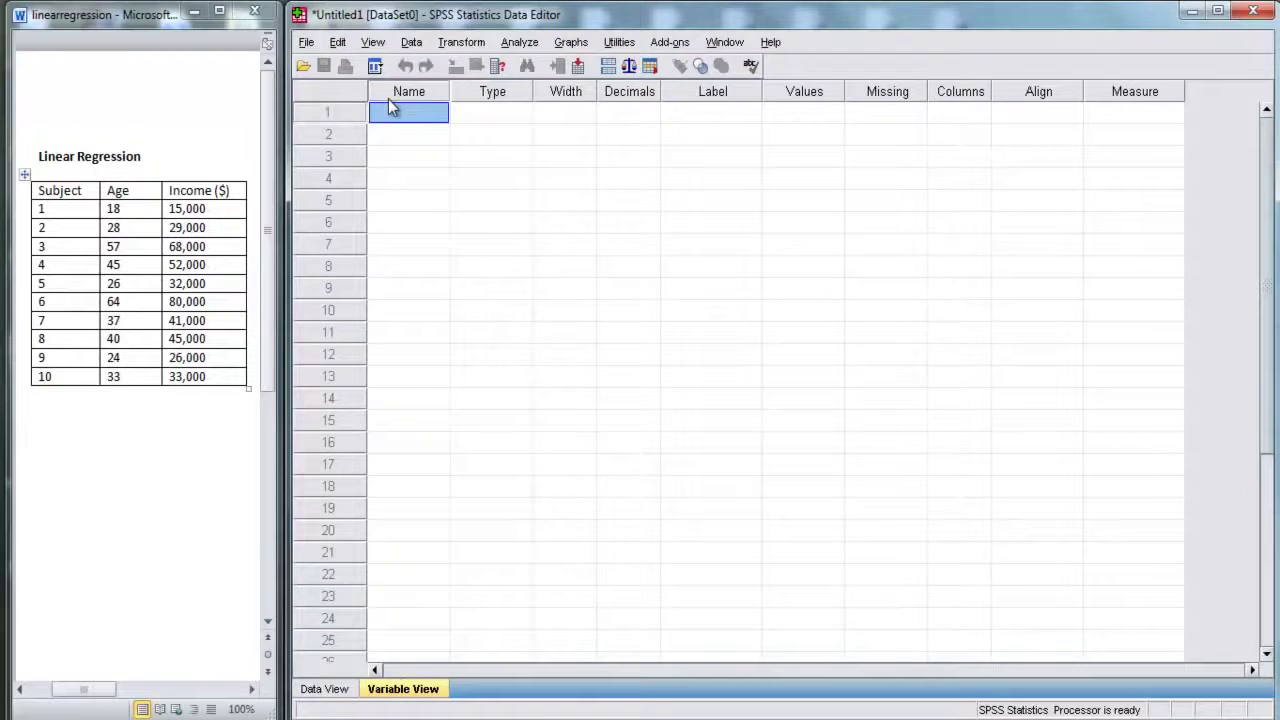
pyautogui.write('Age')
pyautogui.press('Return')
pyautogui.click(388, 139)
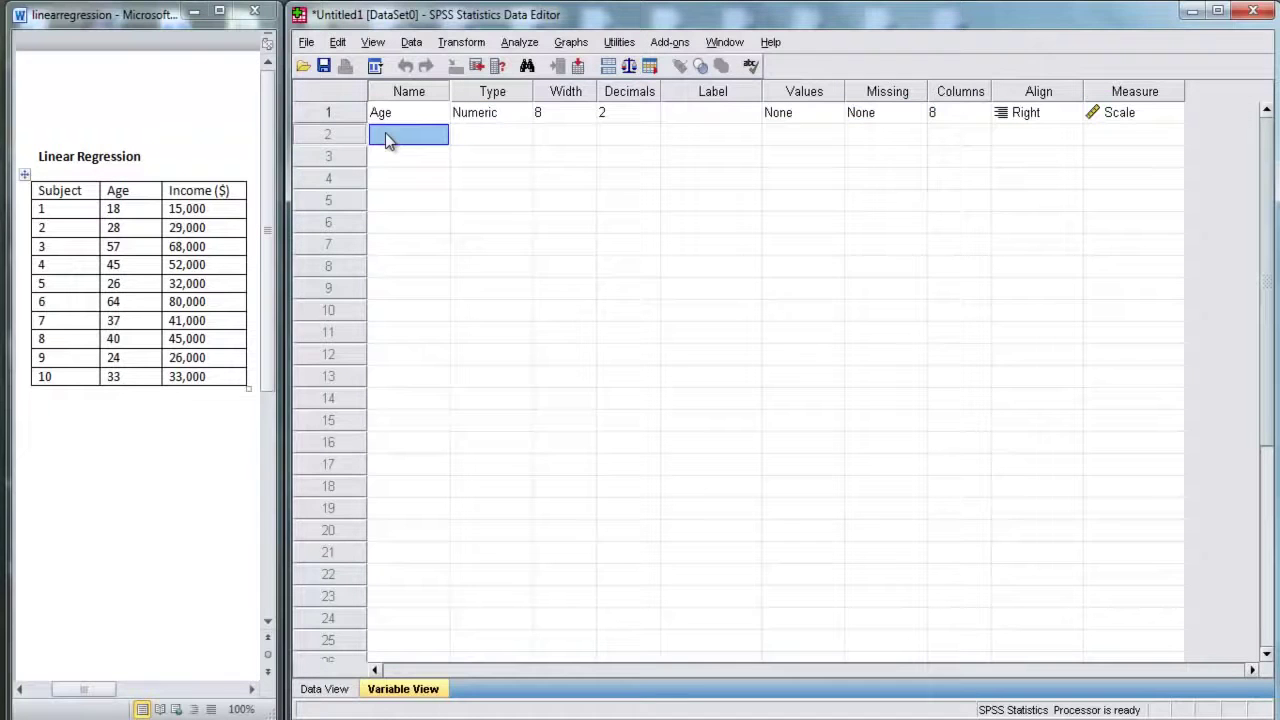
pyautogui.write('Income')
pyautogui.press('Return')
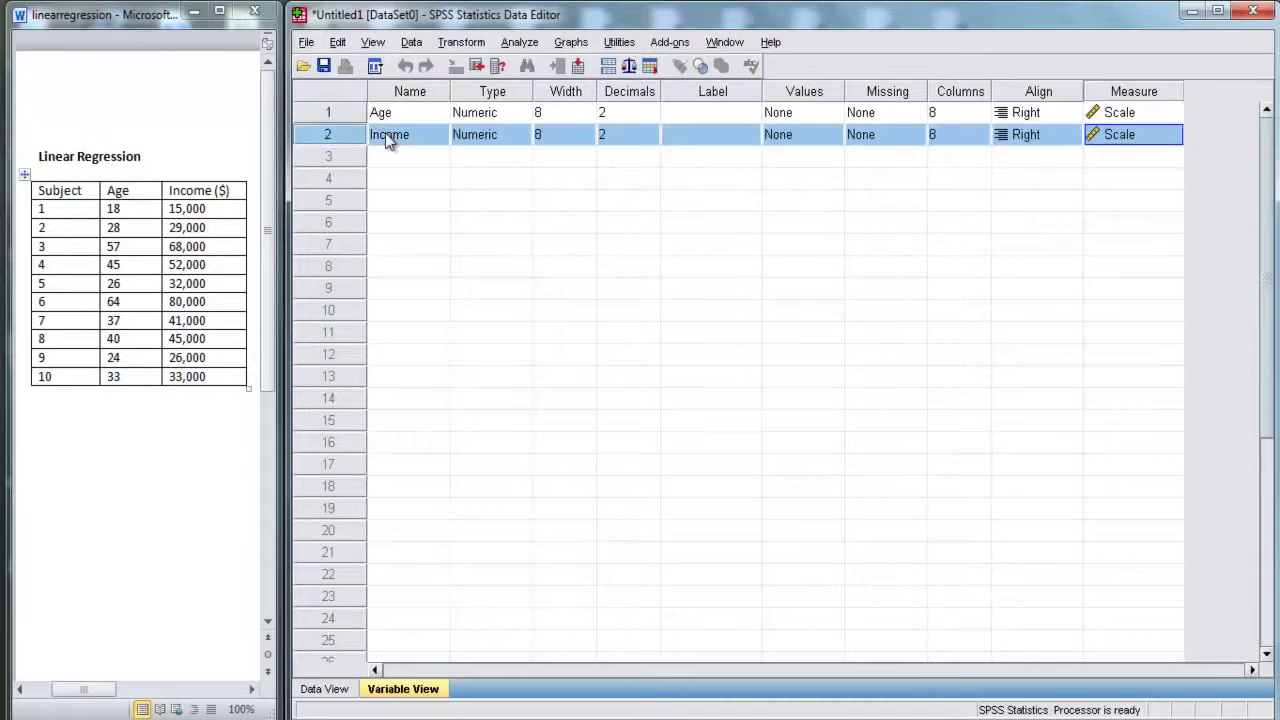
pyautogui.click(389, 116)
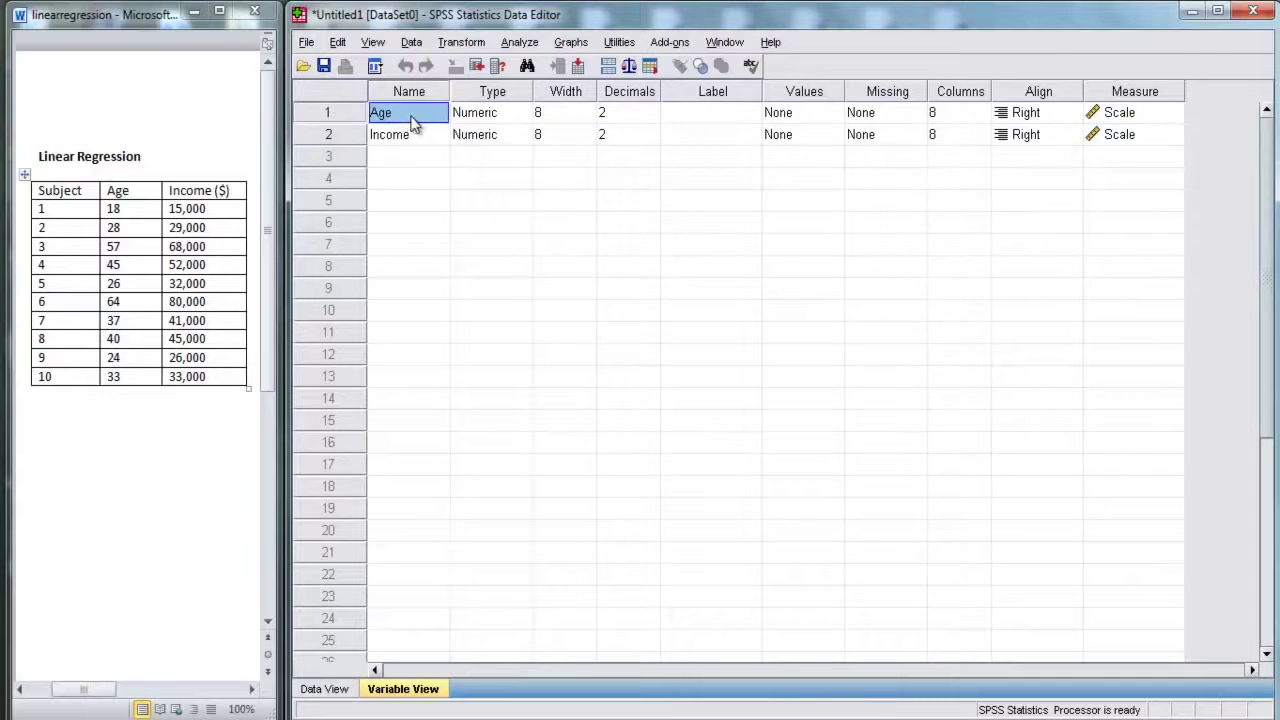
pyautogui.click(505, 115)
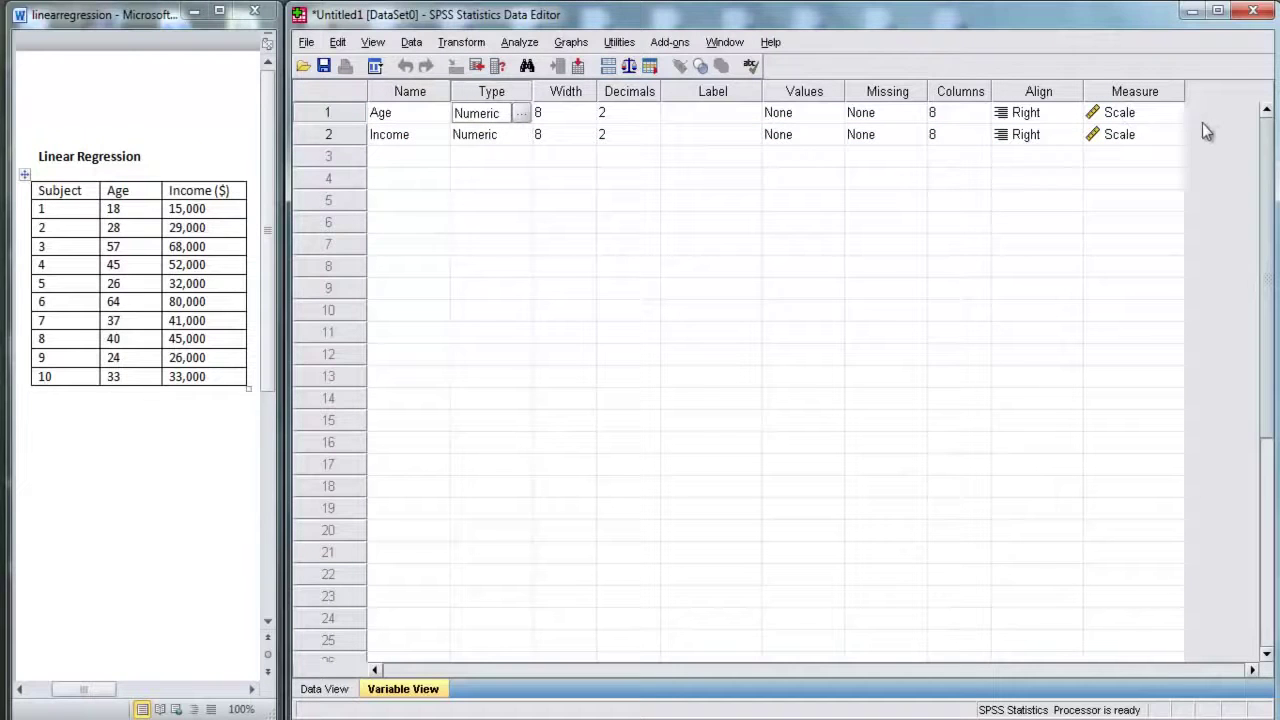
pyautogui.click(590, 173)
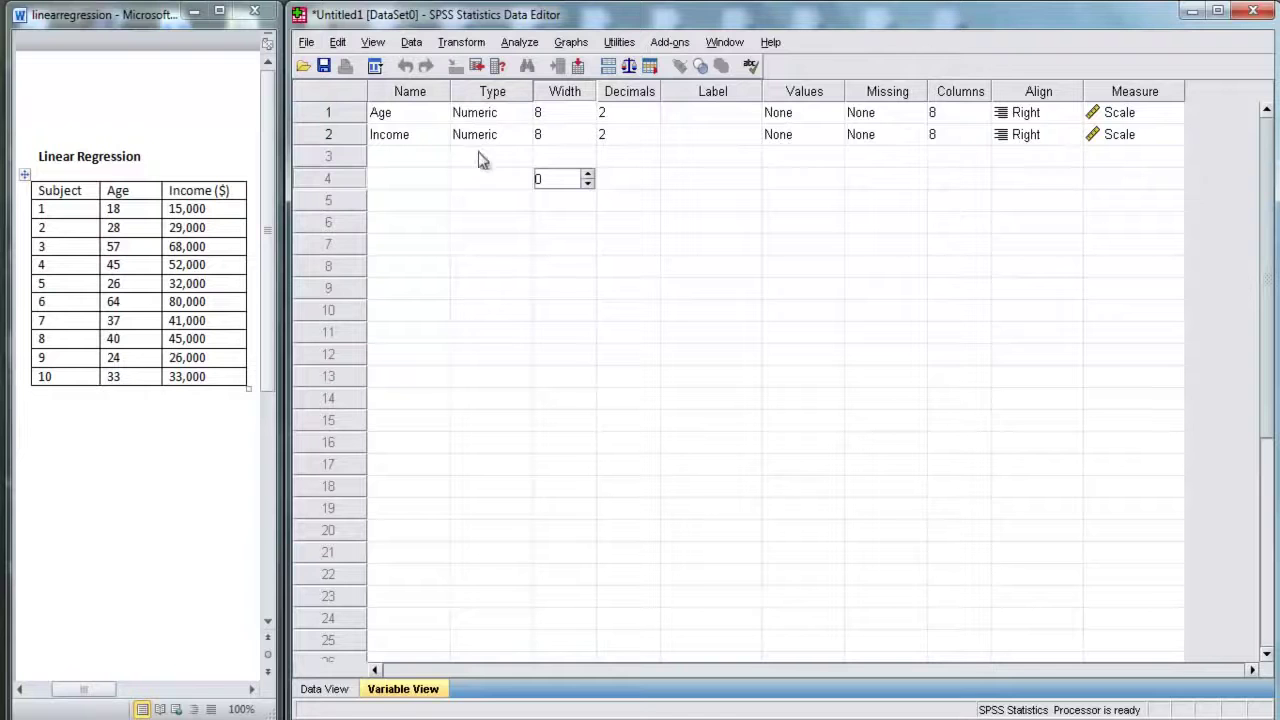
pyautogui.click(410, 140)
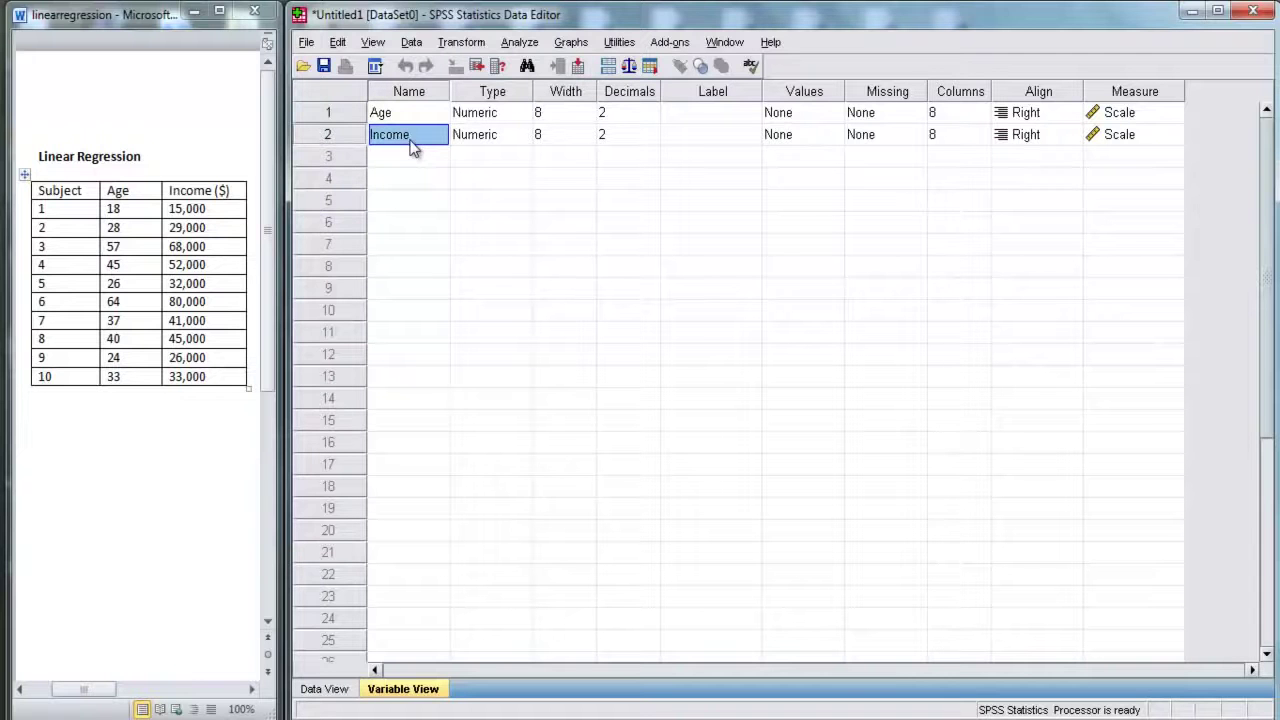
# - Enter the Age values for cases 1 to 10: 18, 28, 57, 45, 26, 64, 37, 40, 24 and 33
pyautogui.click(333, 695)
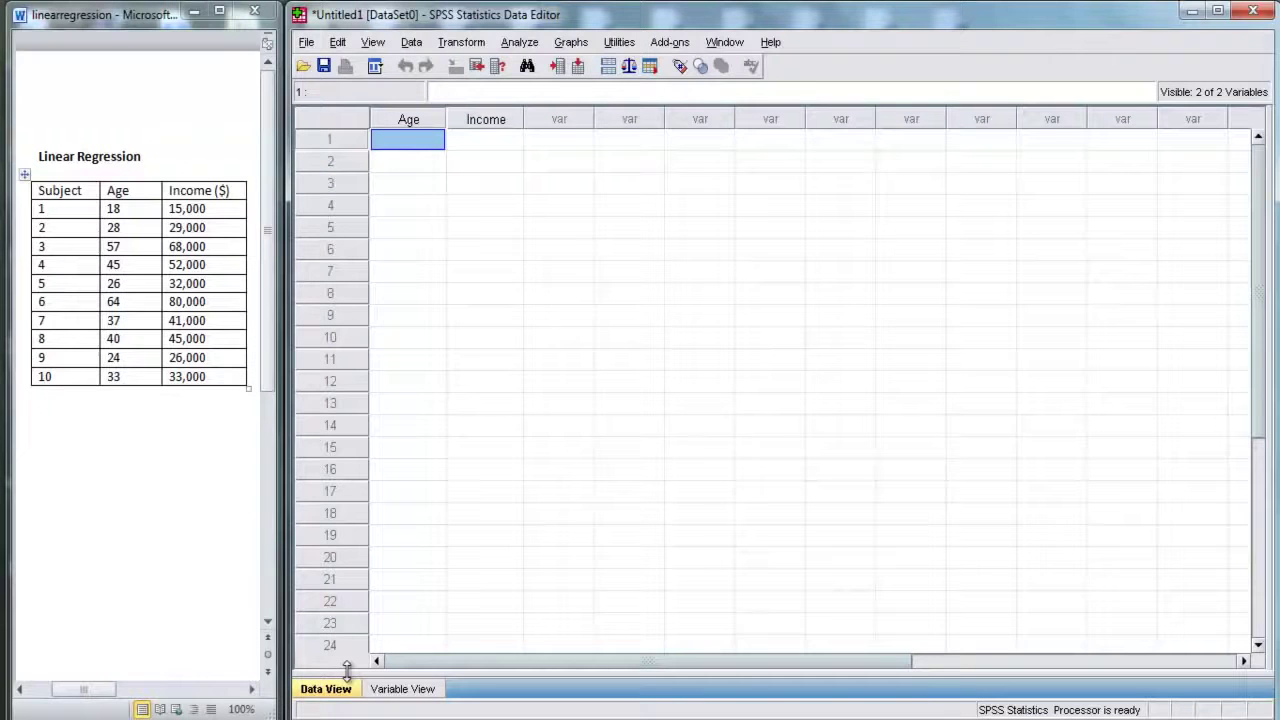
pyautogui.write('18')
pyautogui.press('Return')
pyautogui.write('28')
pyautogui.press('Return')
pyautogui.write('57')
pyautogui.press('Return')
pyautogui.write('45')
pyautogui.press('Return')
pyautogui.write('26')
pyautogui.press('Return')
pyautogui.write('64')
pyautogui.press('Return')
pyautogui.write('37')
pyautogui.press('Return')
pyautogui.write('40')
pyautogui.press('Return')
pyautogui.write('24')
pyautogui.press('Return')
pyautogui.write('33')
pyautogui.press('Return')
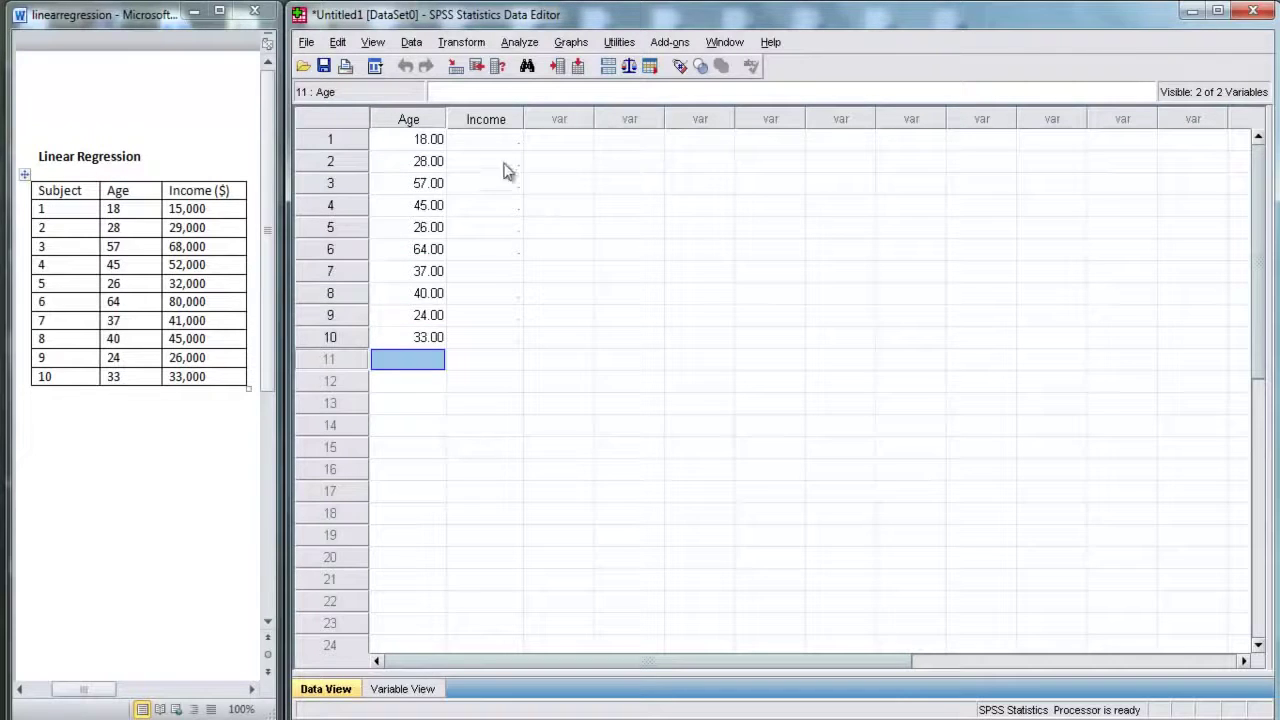
# - Enter the Income values for cases 1 to 10: 15000, 29000, 68000, 52000, 32000, 80000, 41000, 45000, 26000 and 33000
pyautogui.click(490, 142)
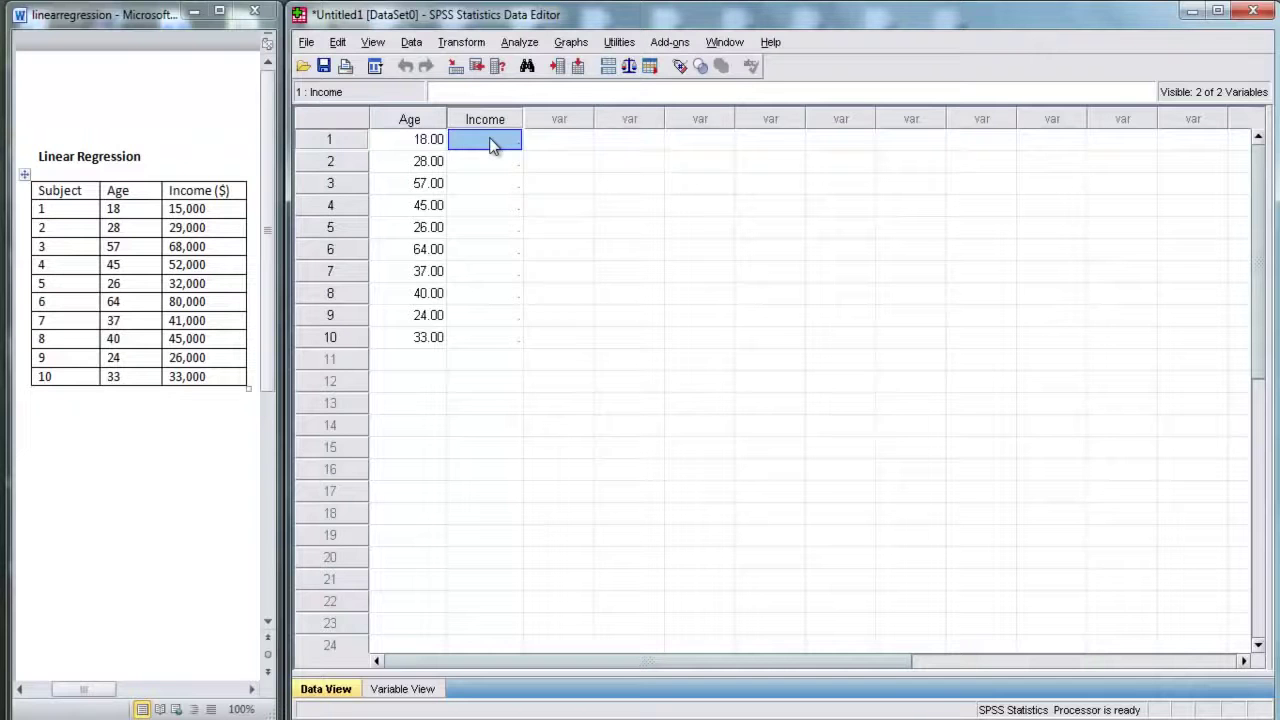
pyautogui.write('15000')
pyautogui.press('Return')
pyautogui.write('29000')
pyautogui.press('Return')
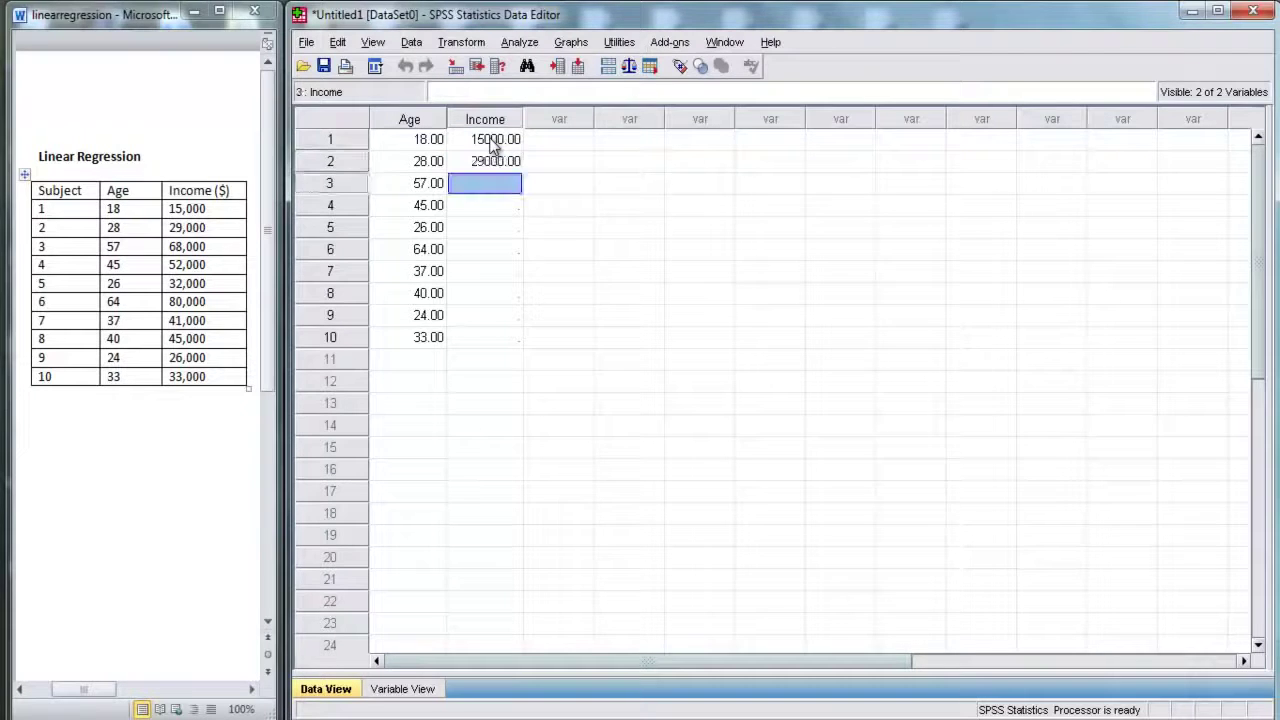
pyautogui.write('68000')
pyautogui.press('Return')
pyautogui.write('52000')
pyautogui.press('Return')
pyautogui.write('32000')
pyautogui.press('Return')
pyautogui.write('80000')
pyautogui.press('Return')
pyautogui.write('41000')
pyautogui.press('Return')
pyautogui.write('45000')
pyautogui.press('Return')
pyautogui.write('26000')
pyautogui.press('Return')
pyautogui.write('33000')
pyautogui.press('Return')
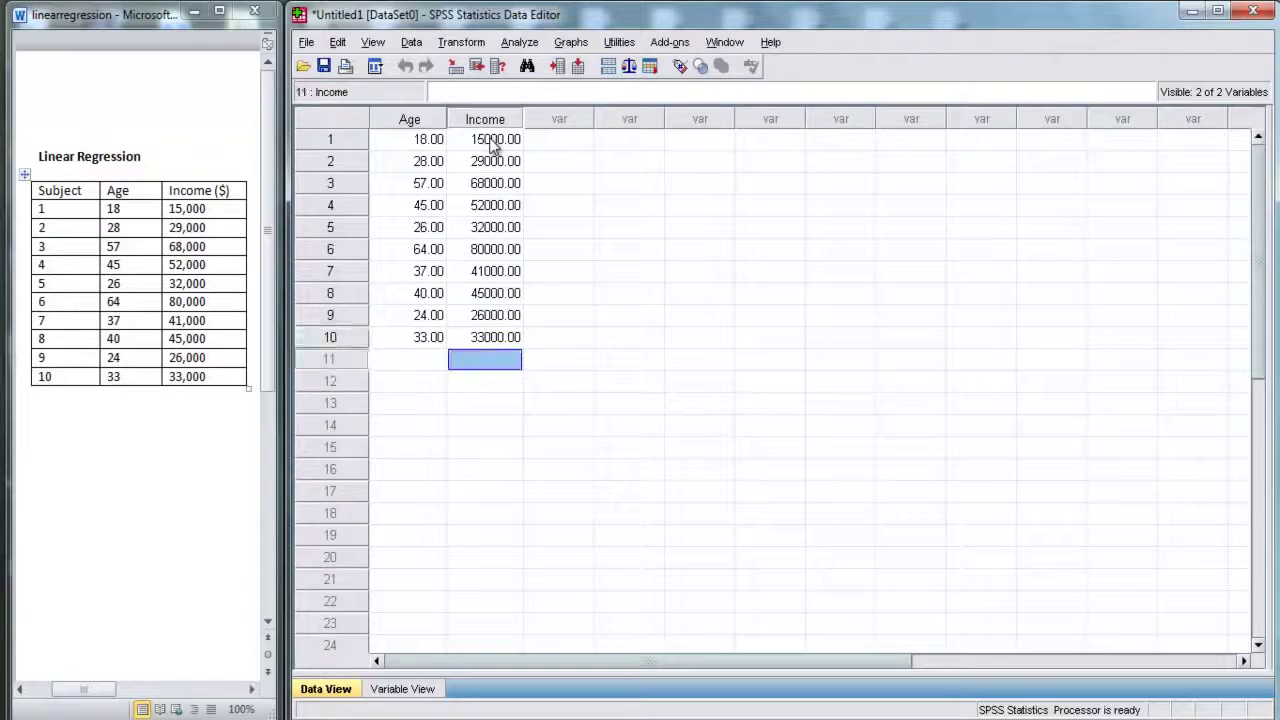
# - Run a linear regression with Income as the dependent variable and Age as the independent variable
pyautogui.click(421, 144)
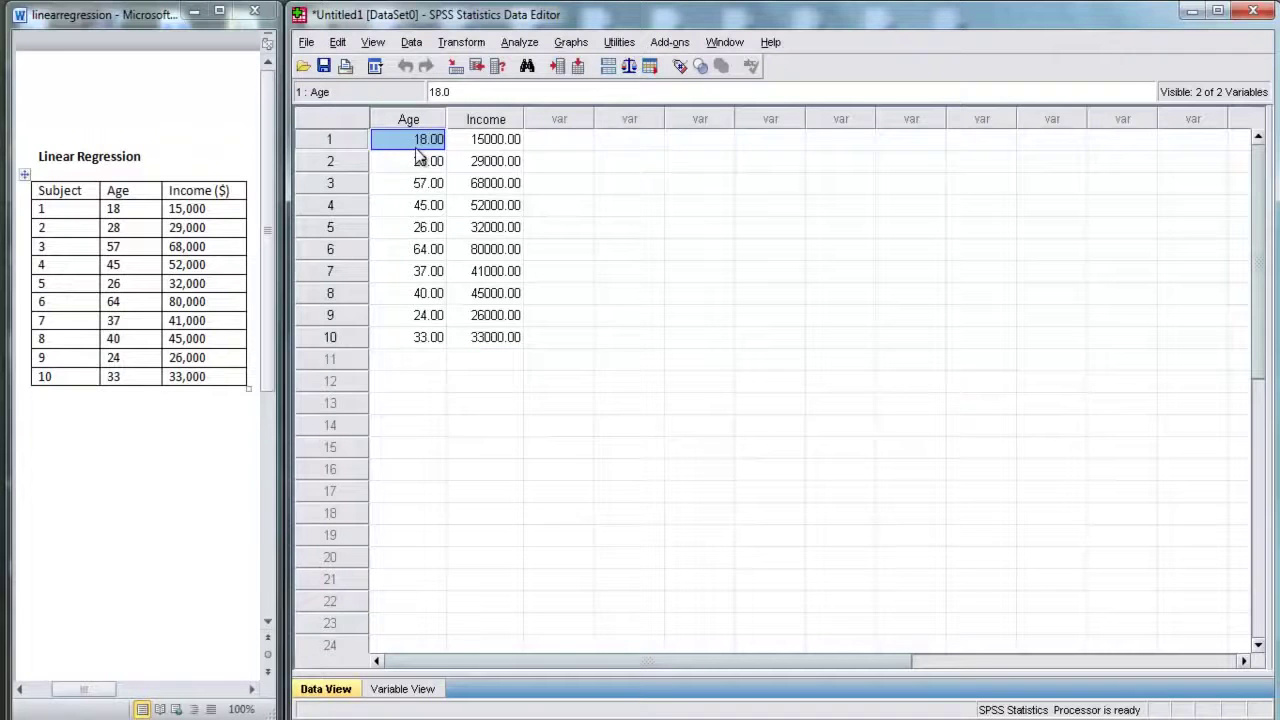
pyautogui.click(518, 42)
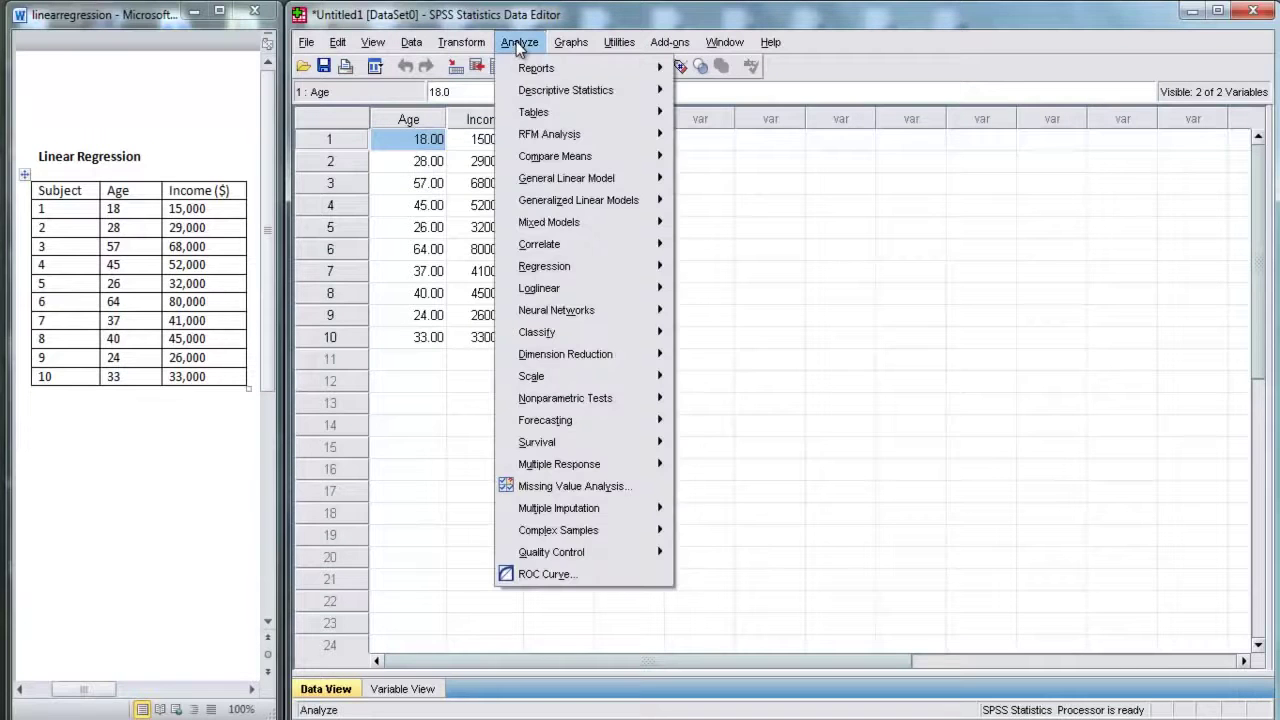
pyautogui.moveTo(590, 266)
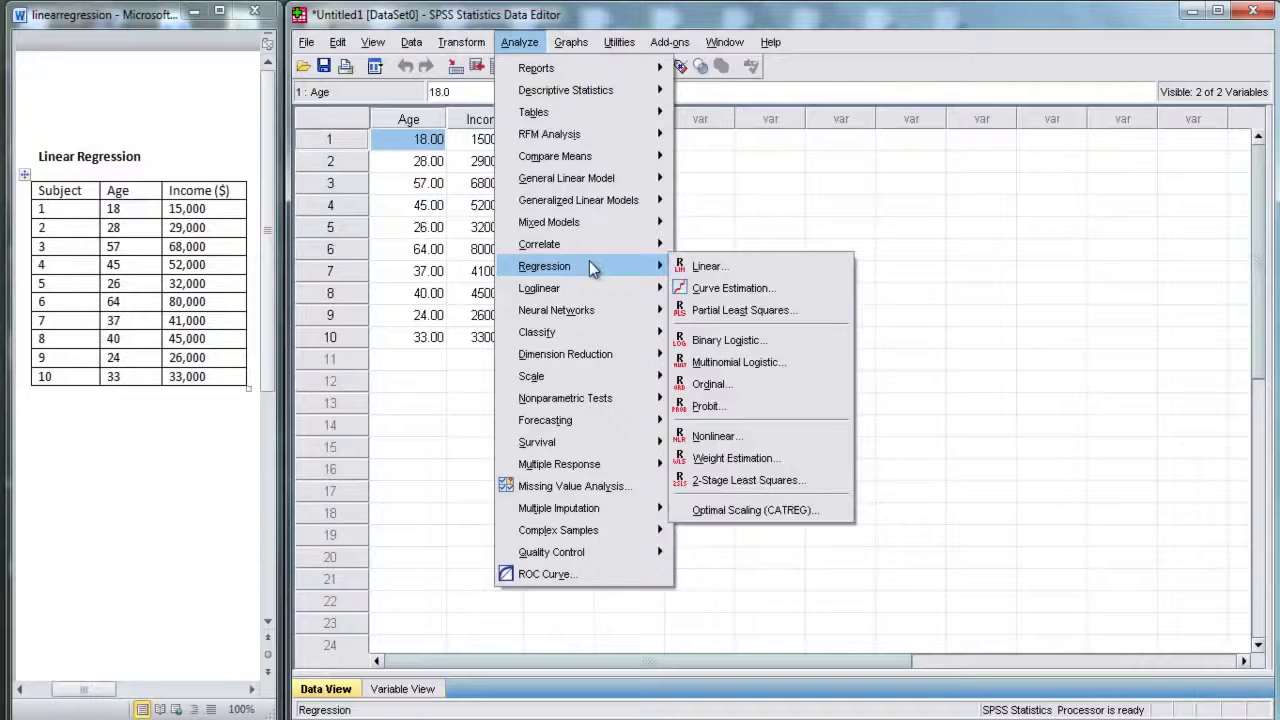
pyautogui.click(706, 266)
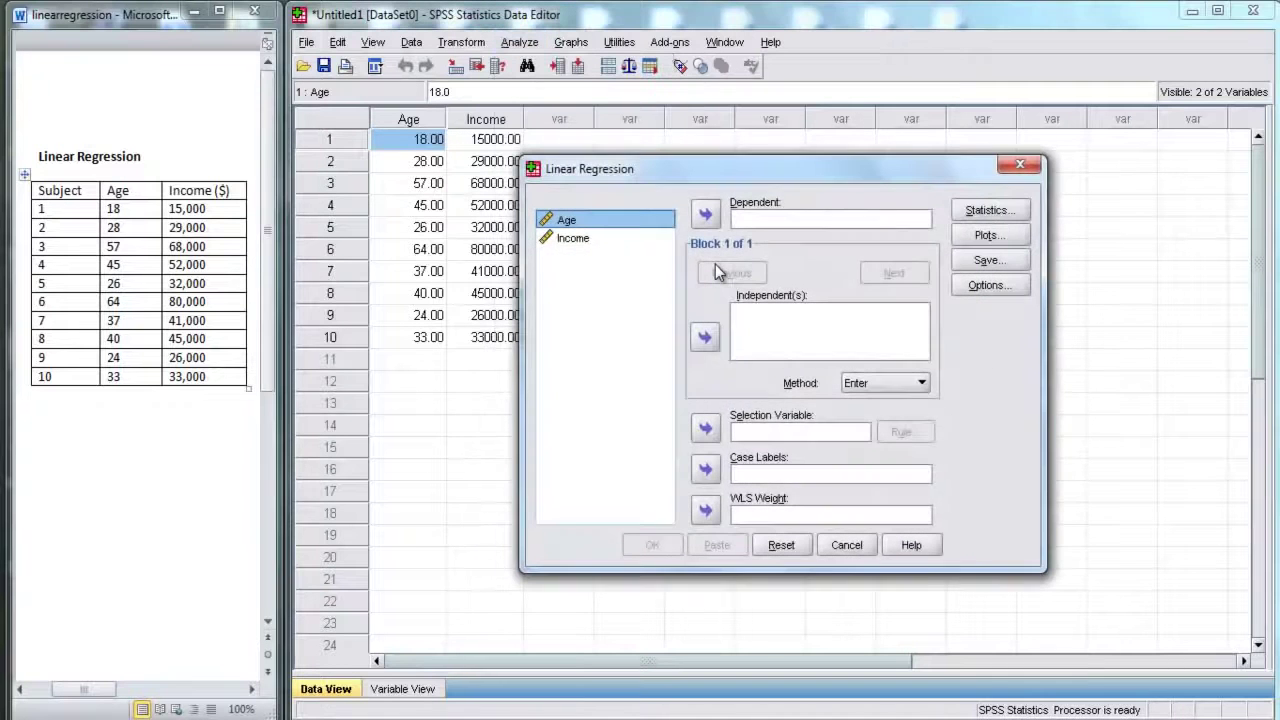
pyautogui.click(705, 337)
pyautogui.click(574, 244)
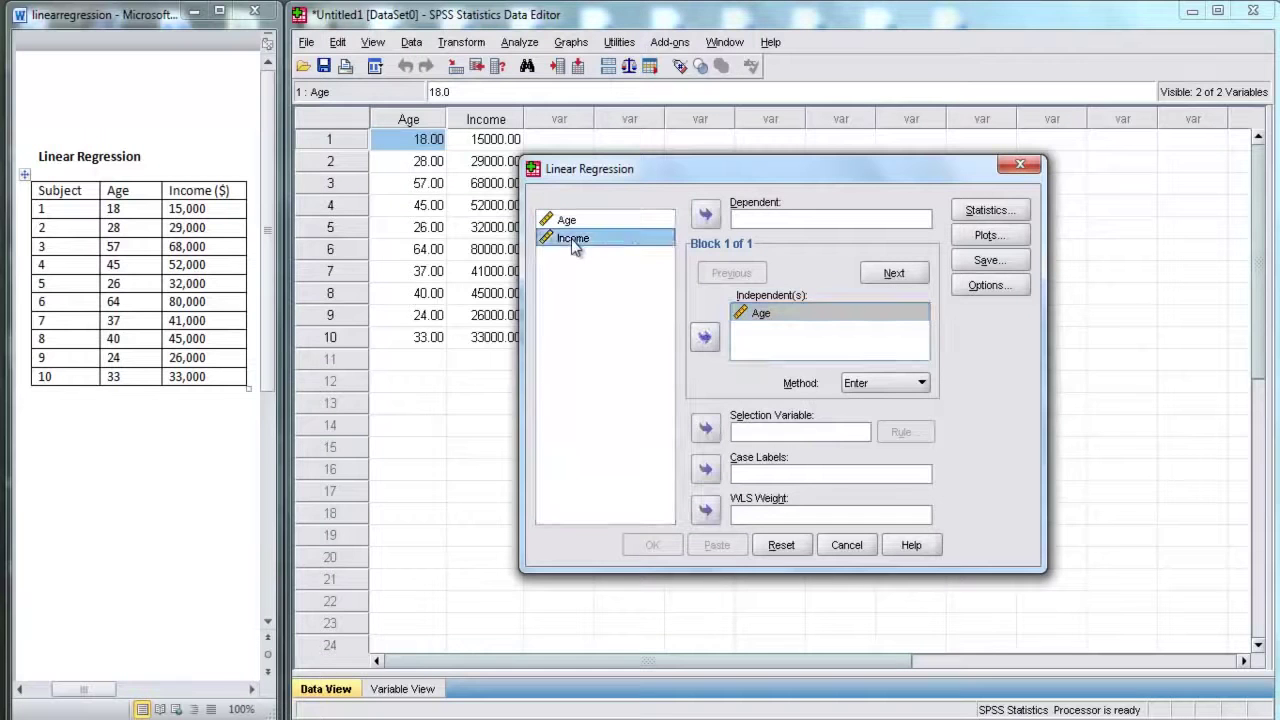
pyautogui.click(707, 214)
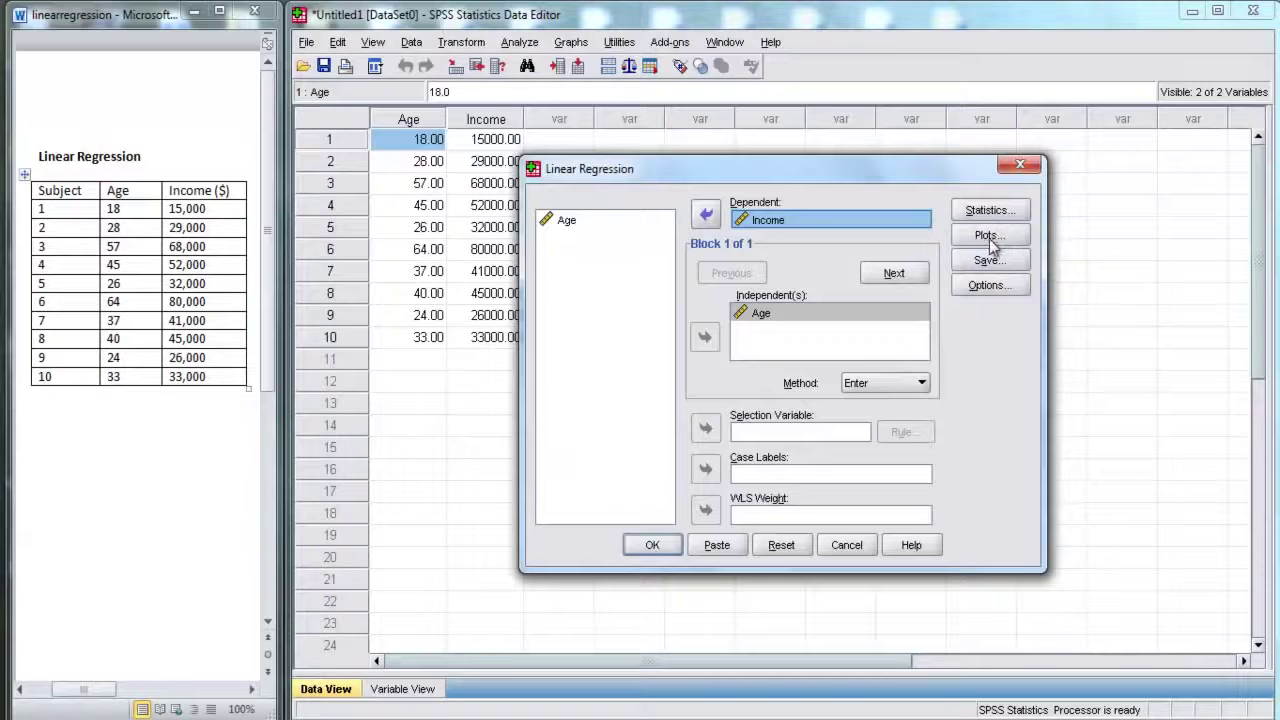
pyautogui.click(652, 545)
# - Examine the regression output from the Descriptive Statistics table through to the Coefficients table
pyautogui.scroll(-2, 674, 306)
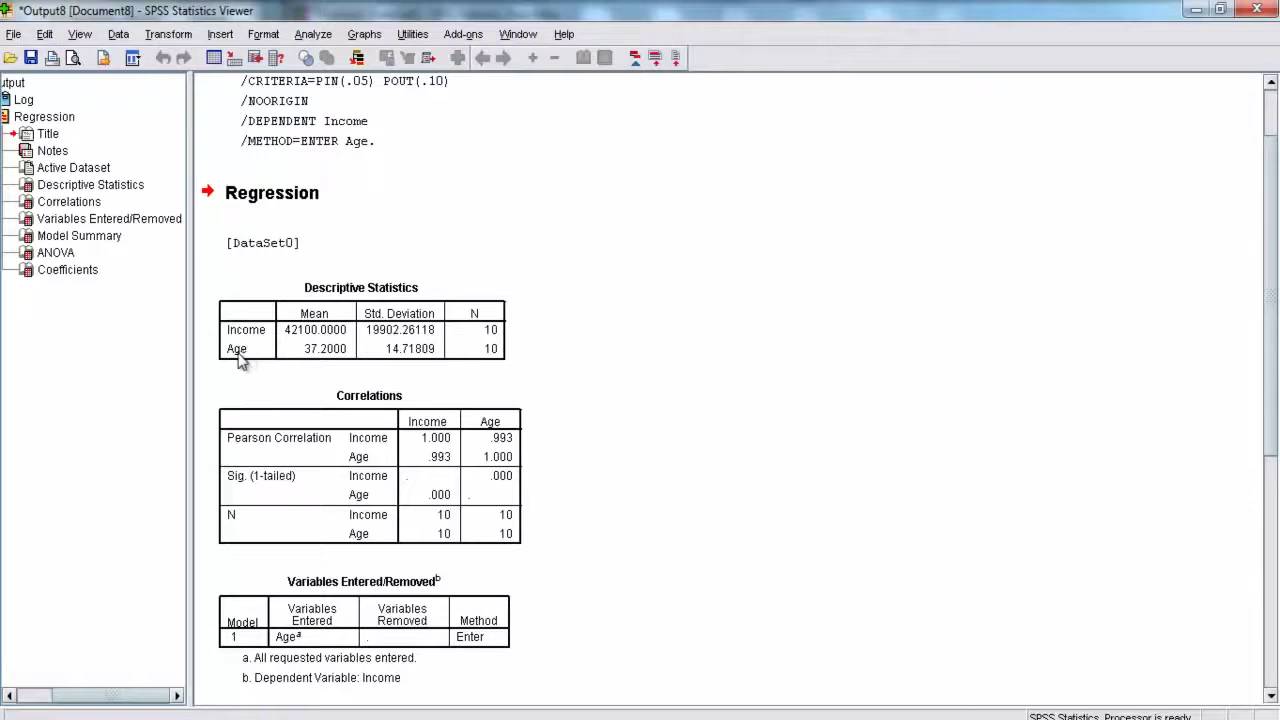
pyautogui.scroll(-3, 630, 292)
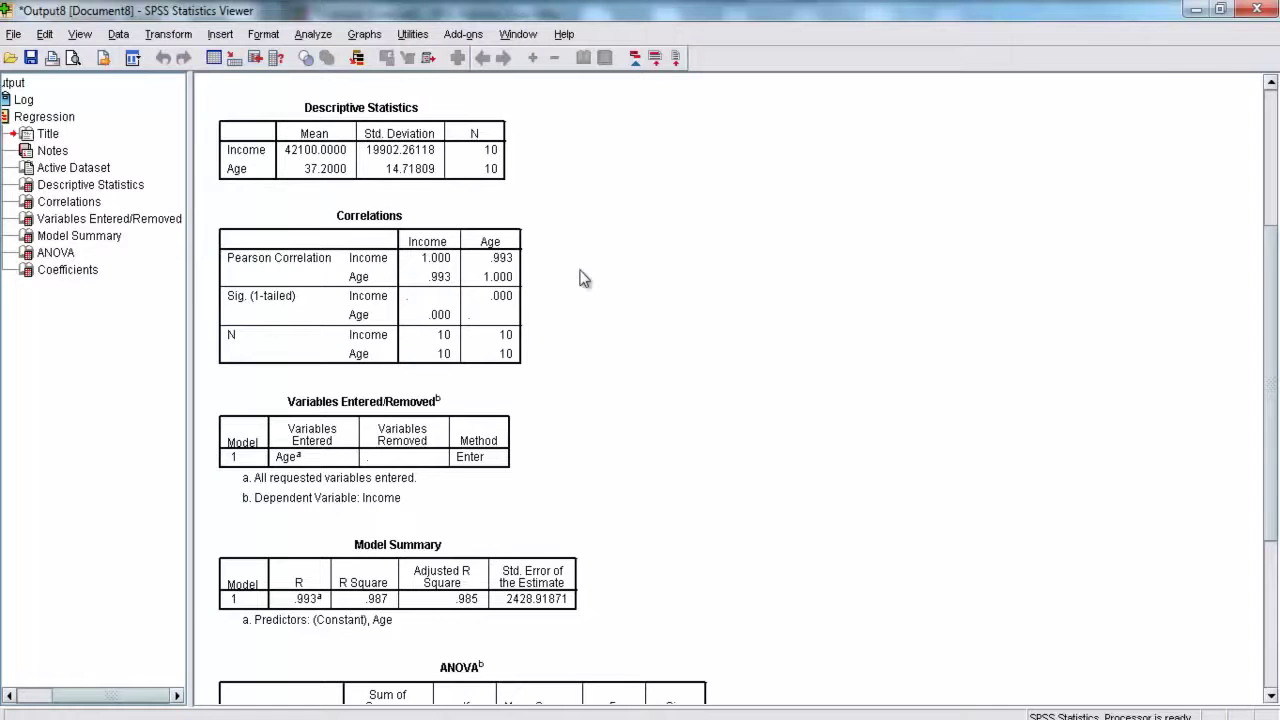
pyautogui.scroll(-7, 585, 277)
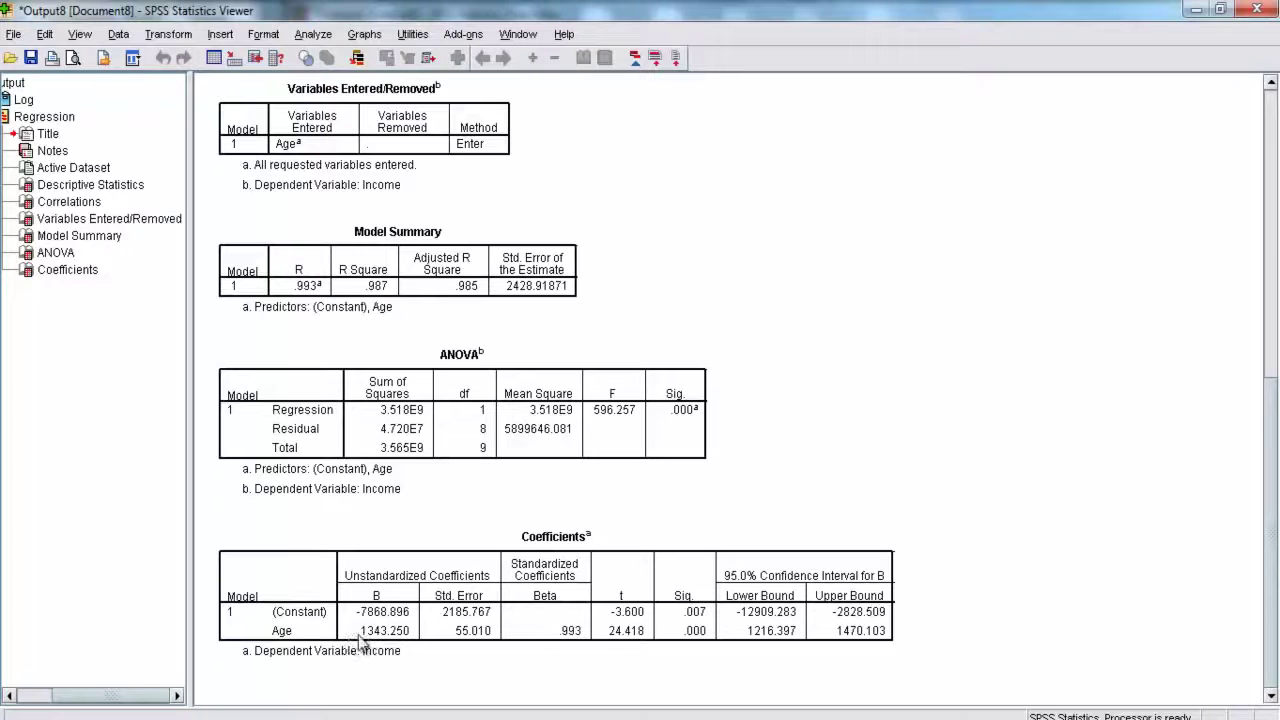
# - Shrink the output window and place it beside the Word document with the Coefficients table in view
pyautogui.click(1225, 15)
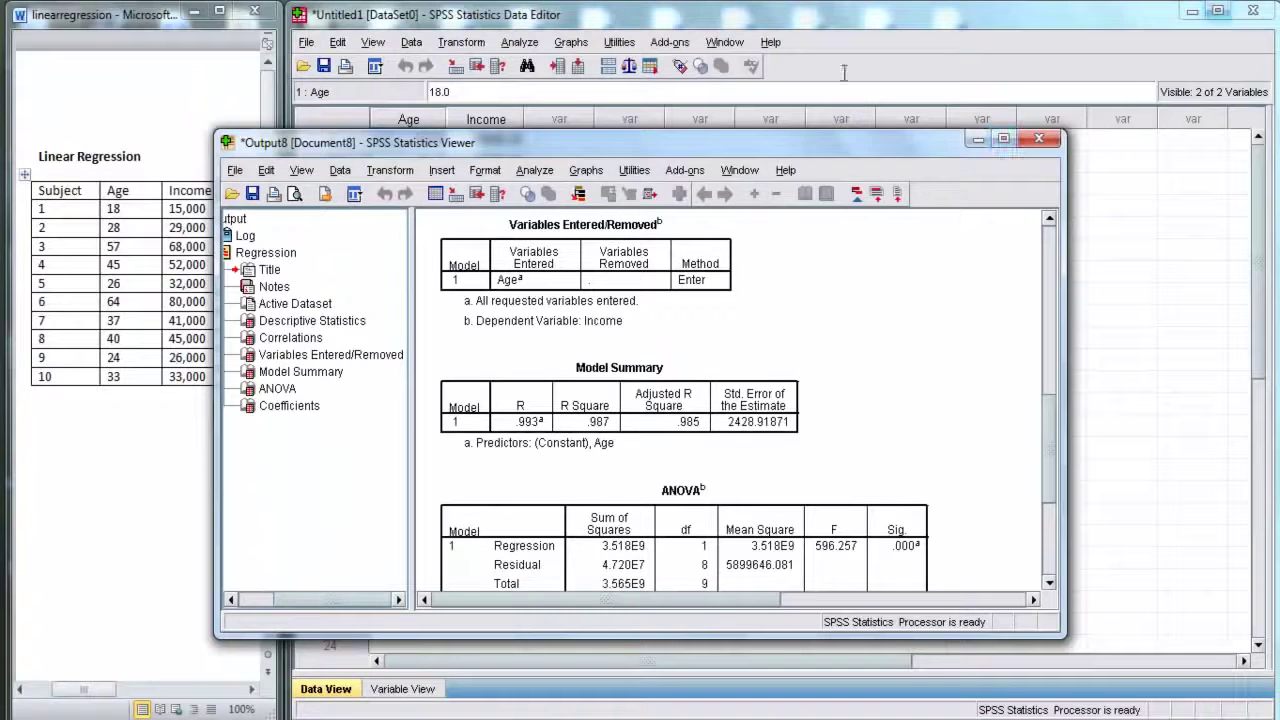
pyautogui.moveTo(455, 133); pyautogui.dragTo(584, 62)
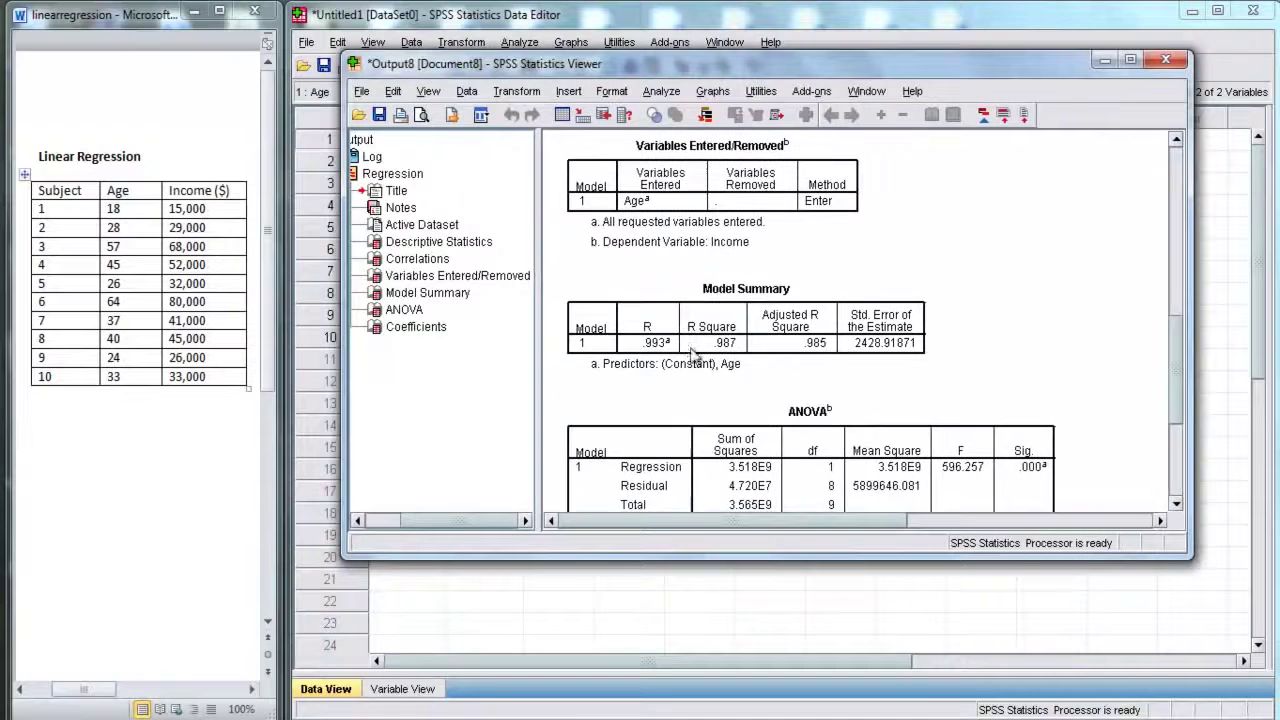
pyautogui.scroll(-5, 697, 362)
# - Switch to the Word document and write the regression equation Y = 1343.250x – 7868.896 below the data table
pyautogui.click(36, 420)
pyautogui.click(60, 418)
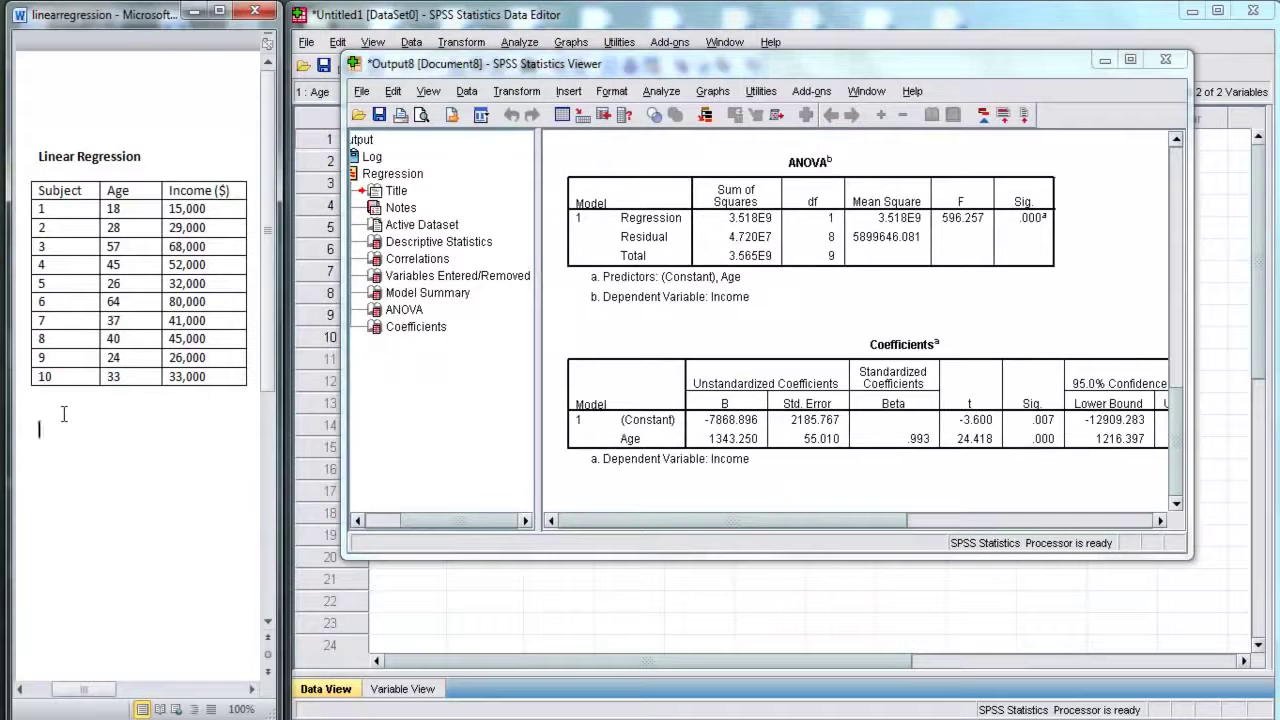
pyautogui.write('y')
pyautogui.write(' =a')
pyautogui.write('1343')
pyautogui.write('.250')
pyautogui.write('x - 7868')
pyautogui.write('.896')
pyautogui.moveTo(115, 437); pyautogui.dragTo(108, 437)
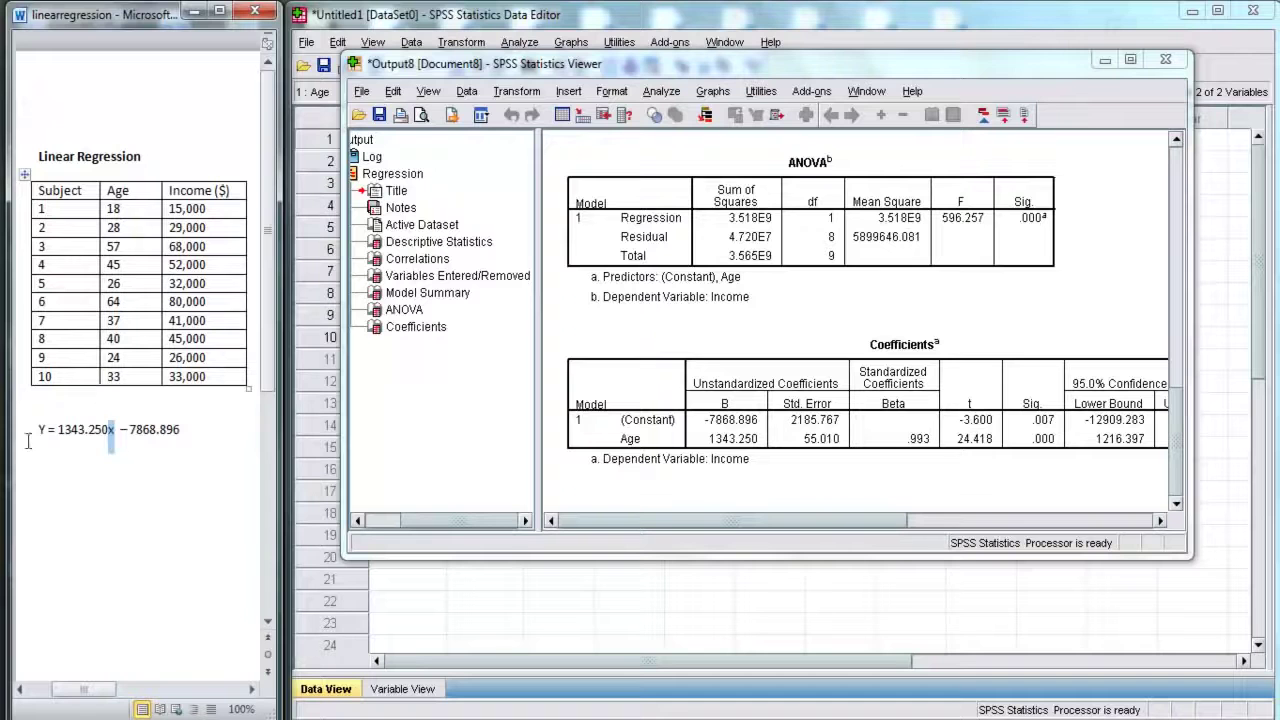
pyautogui.moveTo(46, 432); pyautogui.dragTo(39, 434)
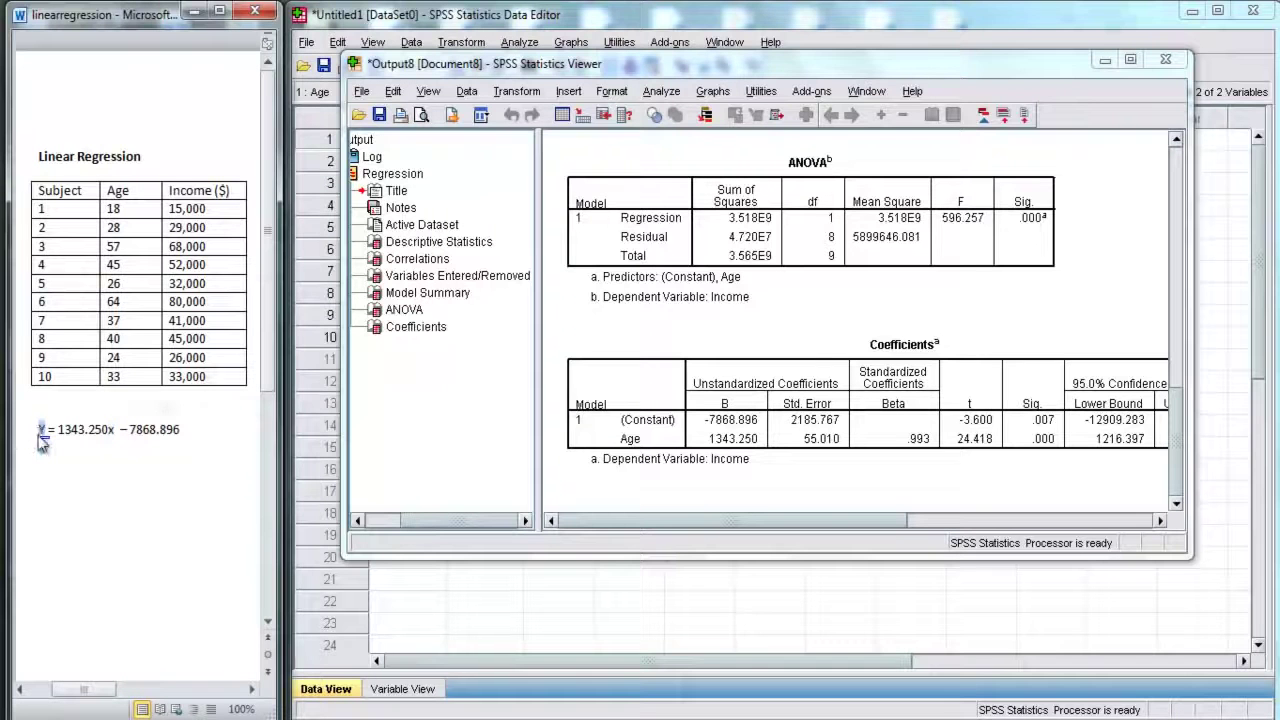